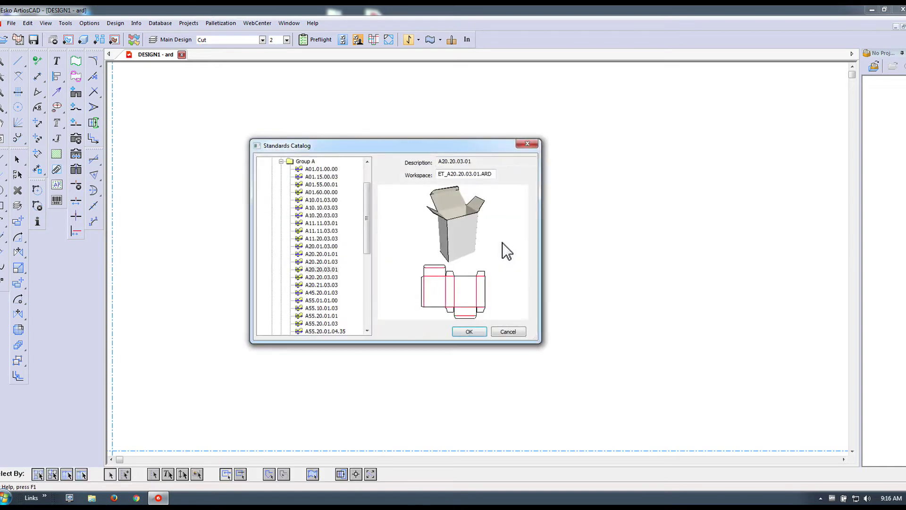
Step: Scroll the Standards Catalog tree to the top to show Corrugated, Display Standards and Folding carton
{"action": "left_click_drag", "start_coordinate": [369, 236], "coordinate": [367, 208]}
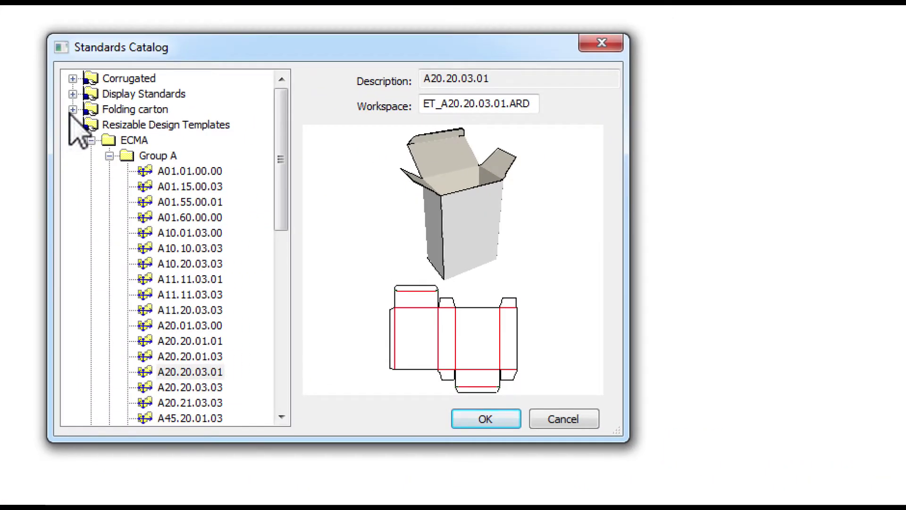
Step: Preview the Countertop Displays designs from Angular Card Dispenser to One Piece Countertop Display
{"action": "left_click", "coordinate": [73, 109]}
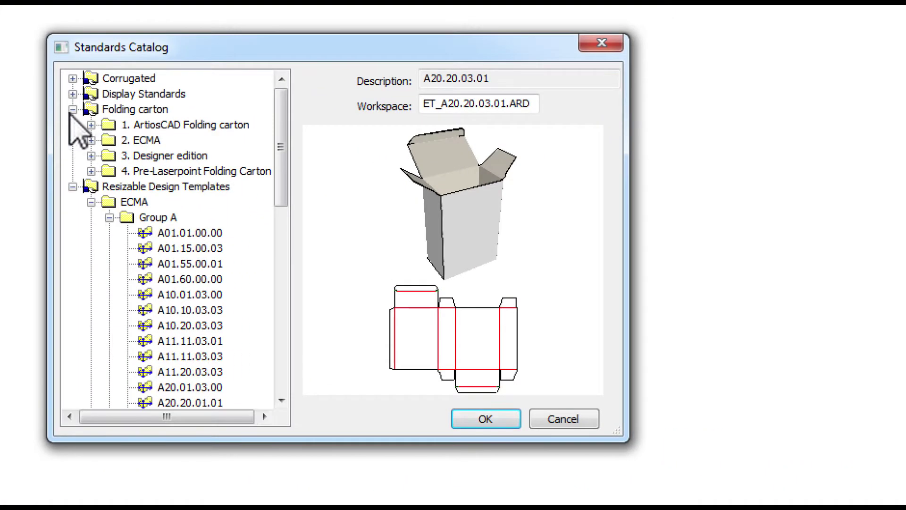
{"action": "left_click", "coordinate": [73, 94]}
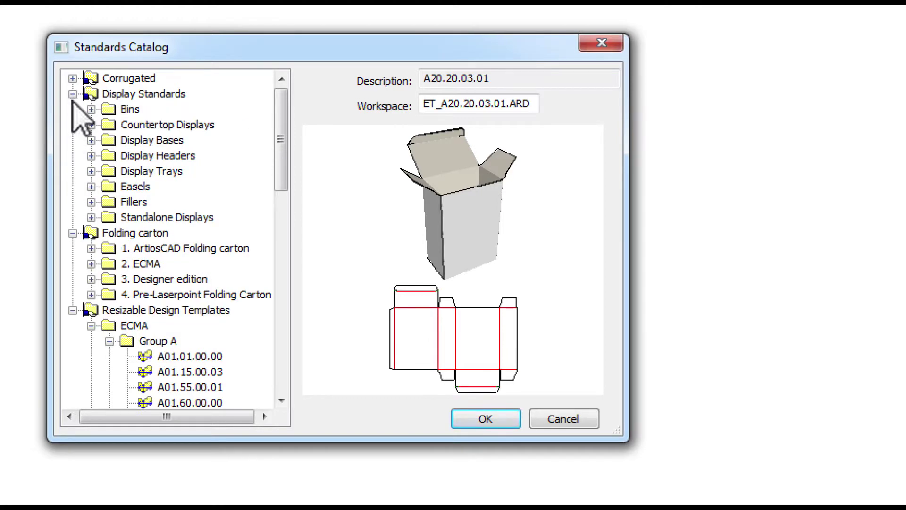
{"action": "left_click", "coordinate": [91, 125]}
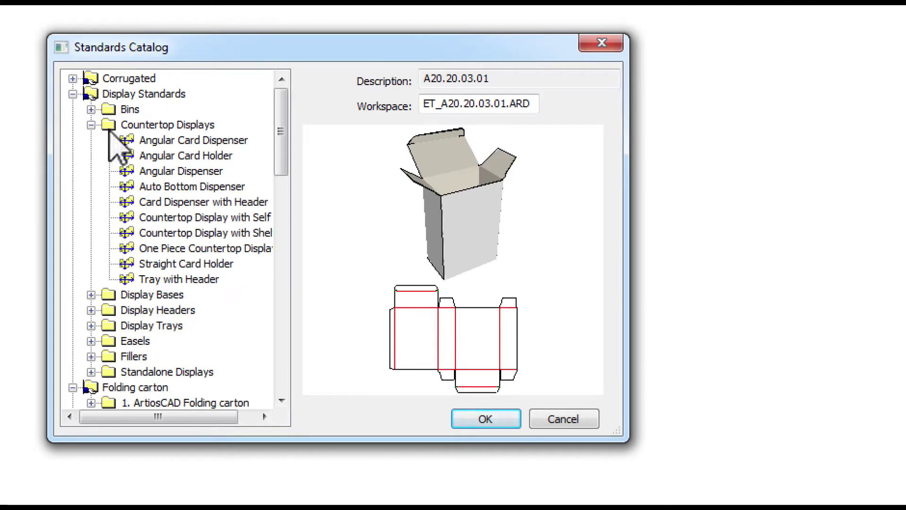
{"action": "left_click", "coordinate": [185, 142]}
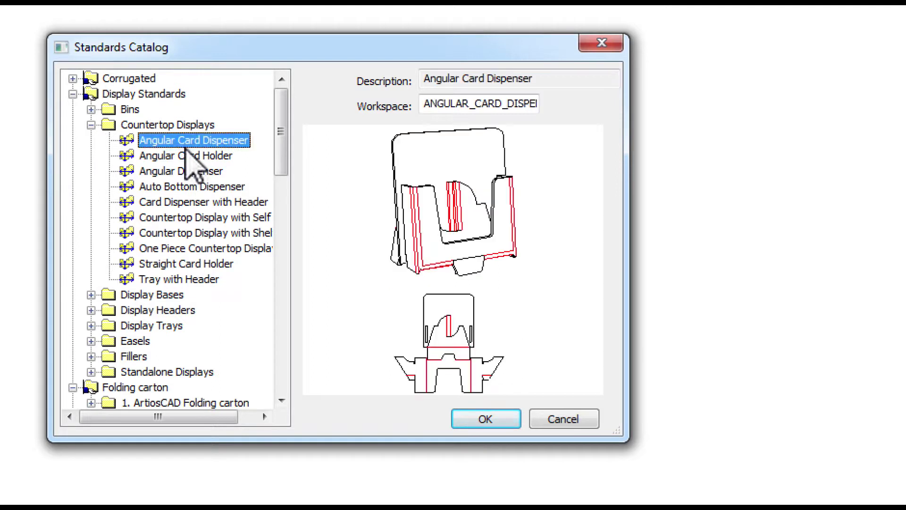
{"action": "key", "text": "Down"}
{"action": "key", "text": "Down"}
{"action": "key", "text": "Down"}
{"action": "key", "text": "Down"}
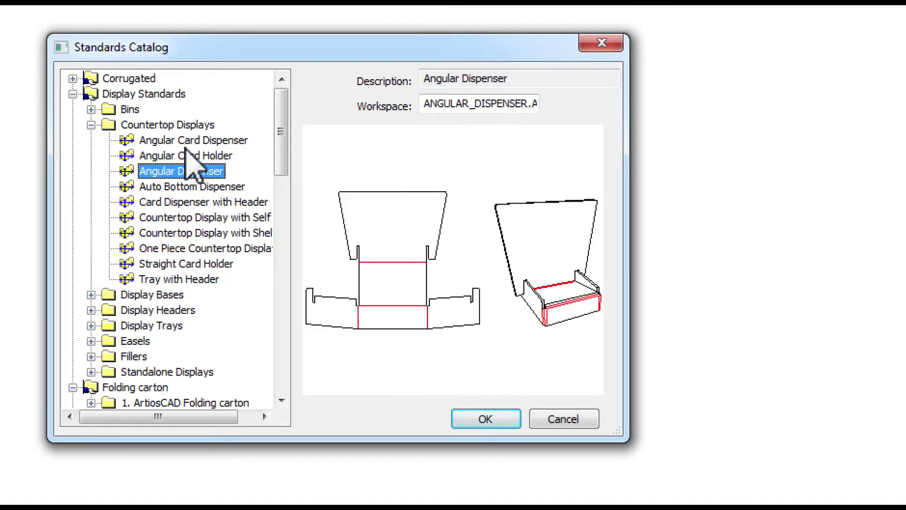
{"action": "key", "text": "Down"}
{"action": "key", "text": "Down"}
{"action": "key", "text": "Down"}
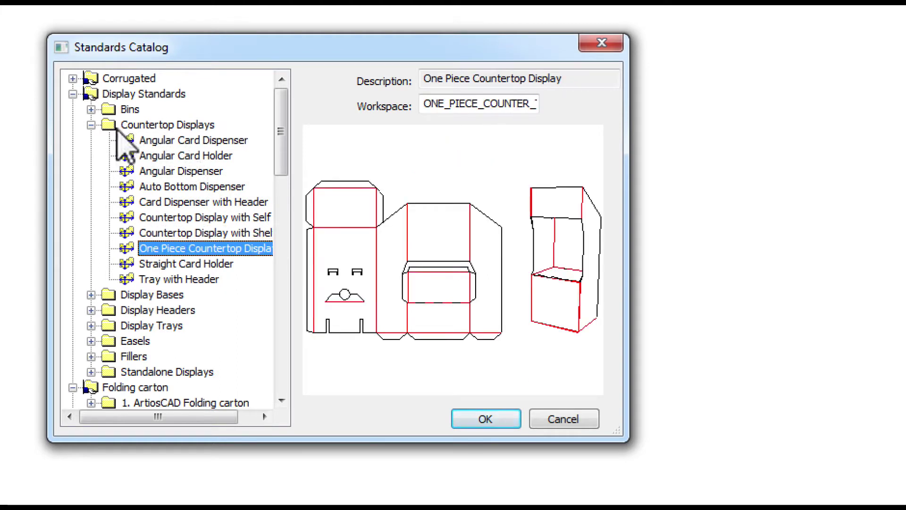
Step: Preview the Display Trays designs from 4 Cell Power Wing Tray to Shelf Displayer 1
{"action": "left_click", "coordinate": [91, 325]}
{"action": "left_click", "coordinate": [166, 204]}
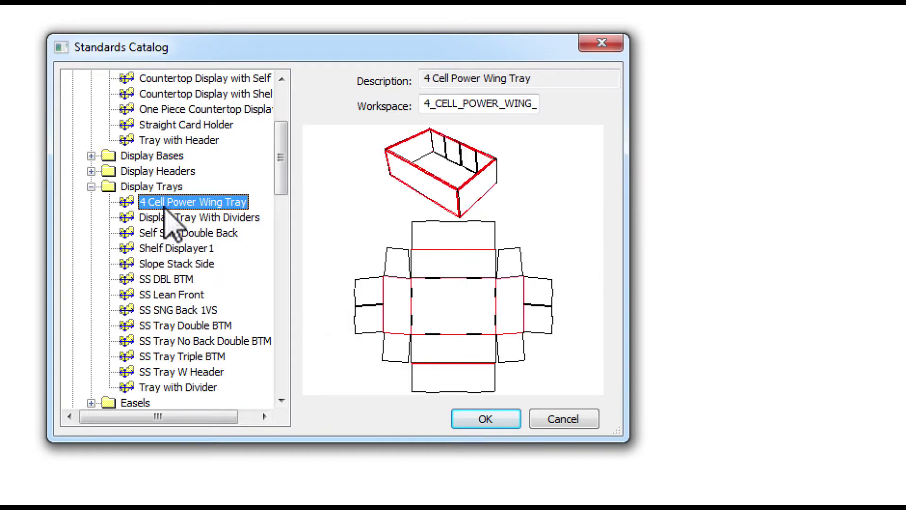
{"action": "key", "text": "Down"}
{"action": "key", "text": "Down"}
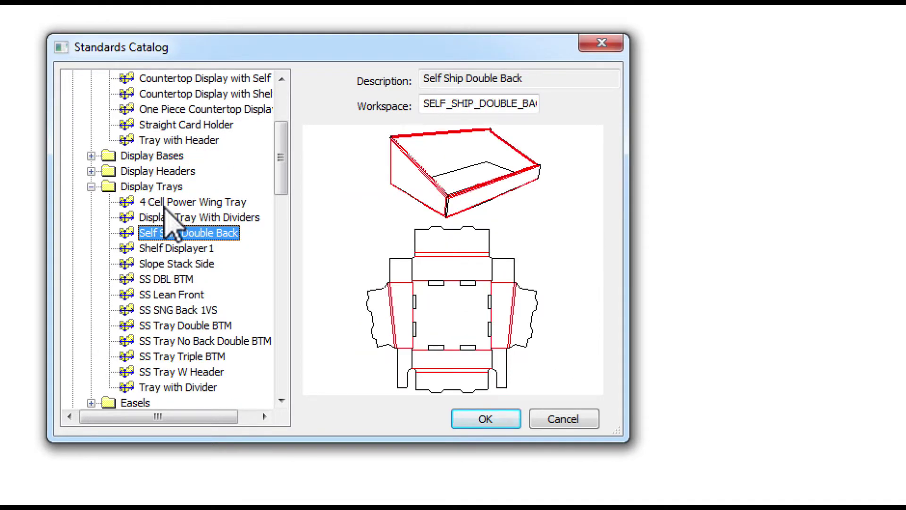
{"action": "key", "text": "Down"}
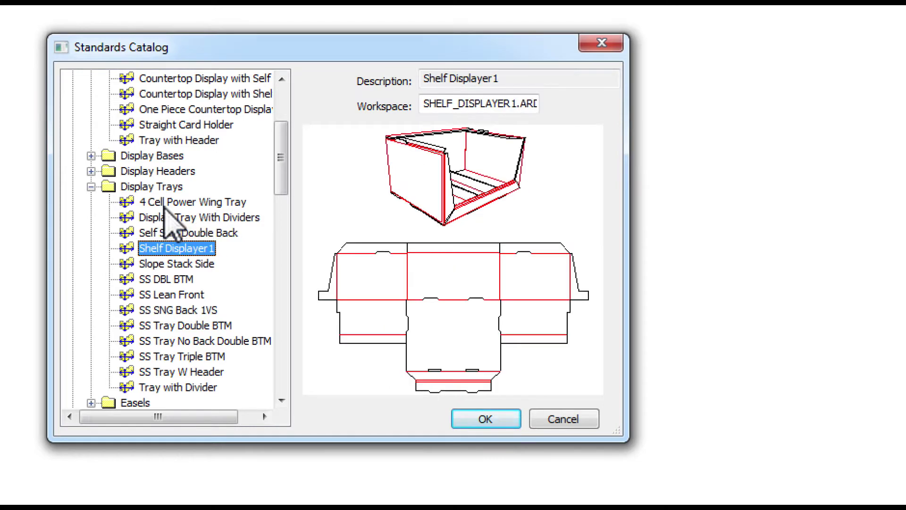
{"action": "key", "text": "Down"}
{"action": "key", "text": "Down"}
{"action": "key", "text": "Down"}
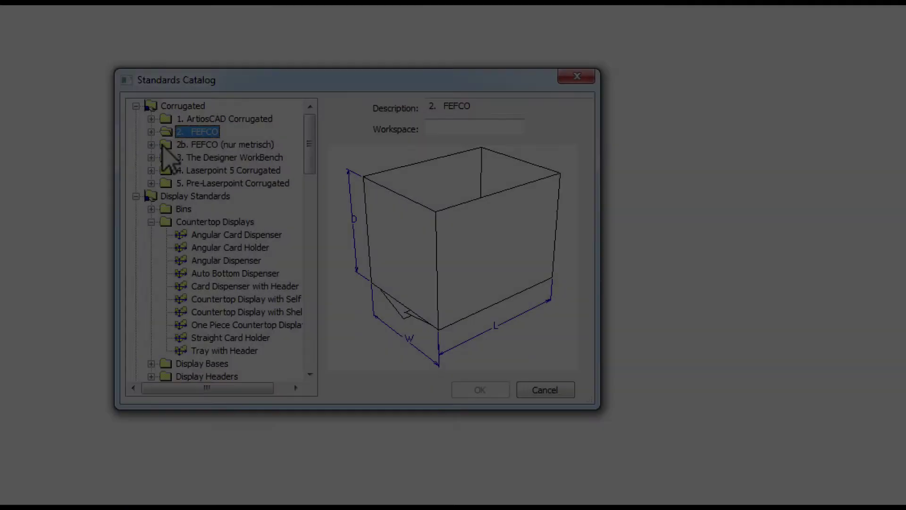
Step: Open Corrugated > FEFCO and browse the 200 Series boxes F0200 through F0205
{"action": "key", "text": "Left"}
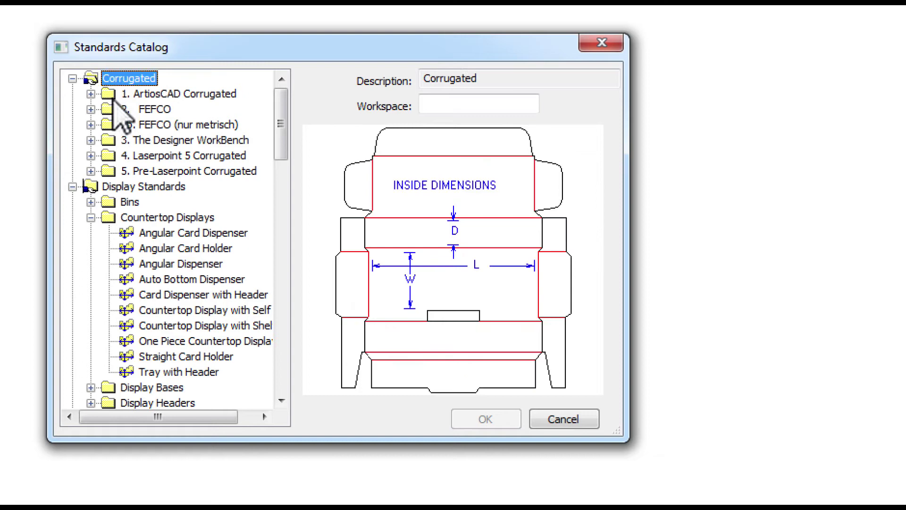
{"action": "left_click", "coordinate": [116, 109]}
{"action": "left_click", "coordinate": [91, 109]}
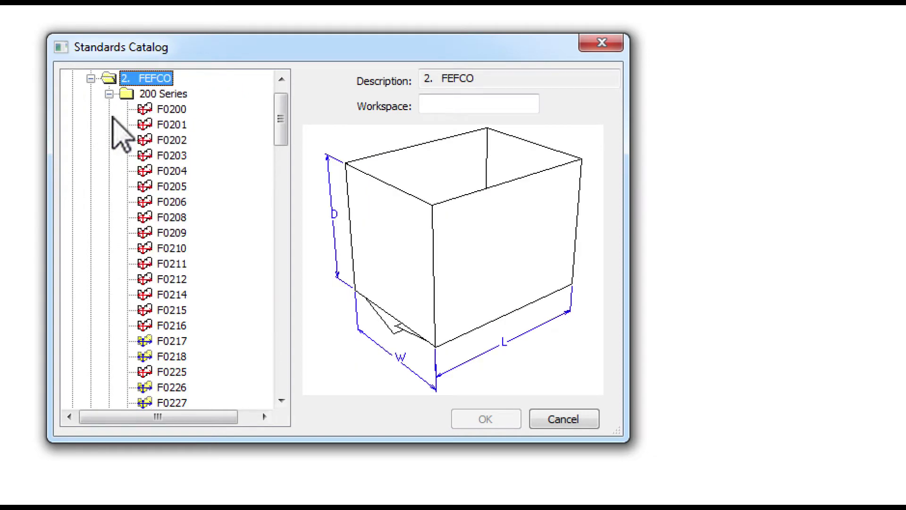
{"action": "left_click", "coordinate": [176, 109]}
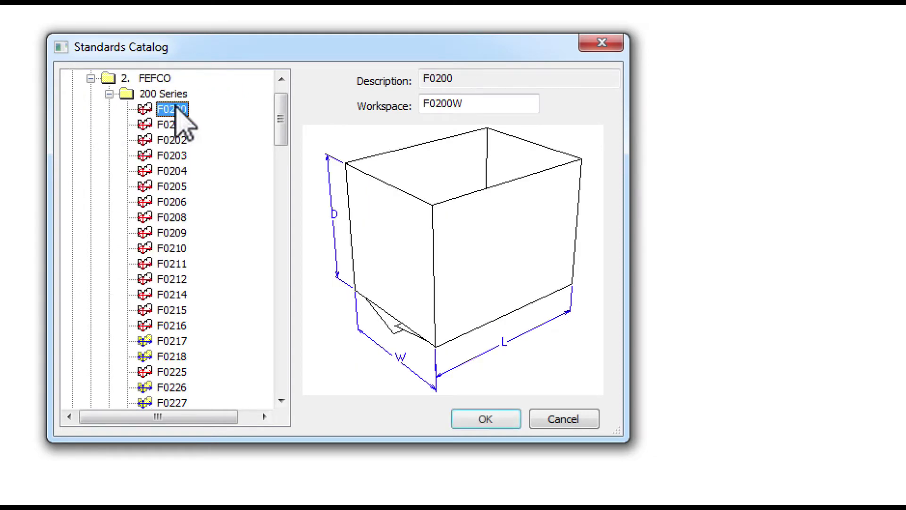
{"action": "key", "text": "Down"}
{"action": "key", "text": "Down"}
{"action": "key", "text": "Down"}
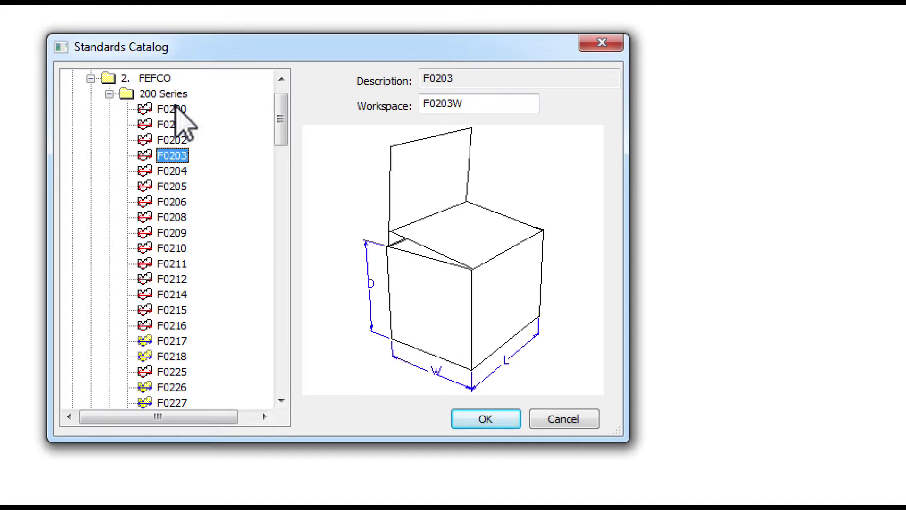
{"action": "key", "text": "Down"}
{"action": "key", "text": "Down"}
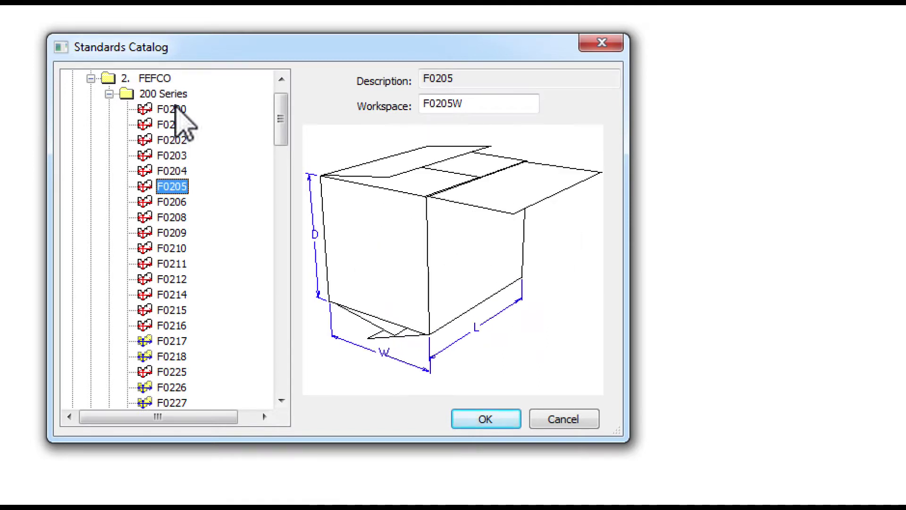
{"action": "key", "text": "Down"}
Step: Browse the 400 Series boxes F0420 through F0429 and settle on F0427
{"action": "left_click", "coordinate": [109, 94]}
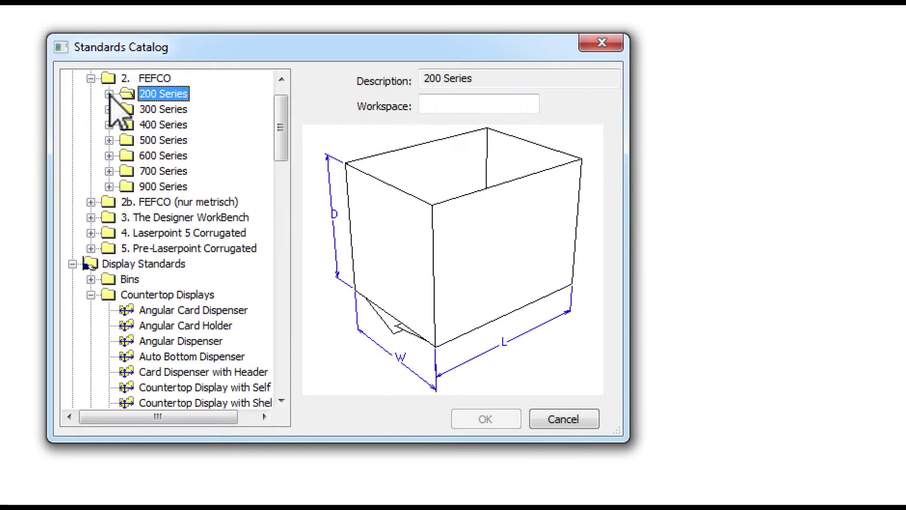
{"action": "left_click", "coordinate": [109, 125]}
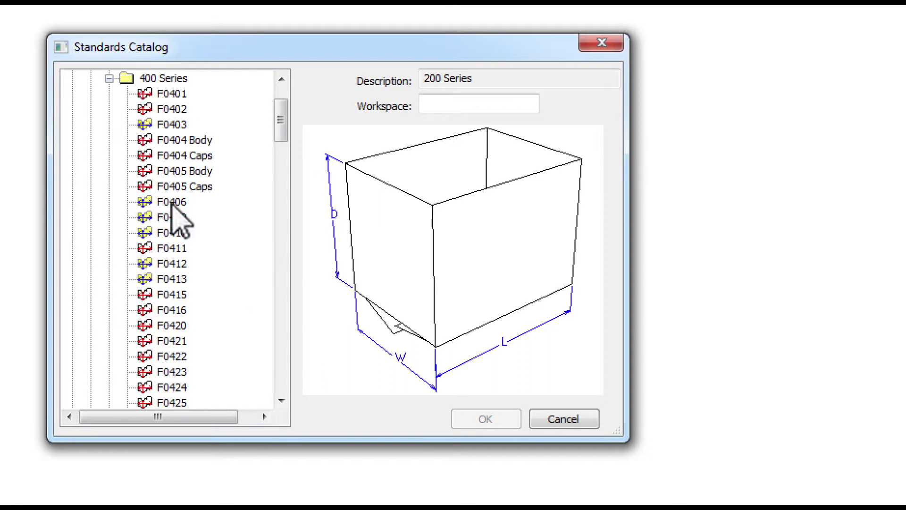
{"action": "left_click", "coordinate": [170, 325]}
{"action": "key", "text": "Down"}
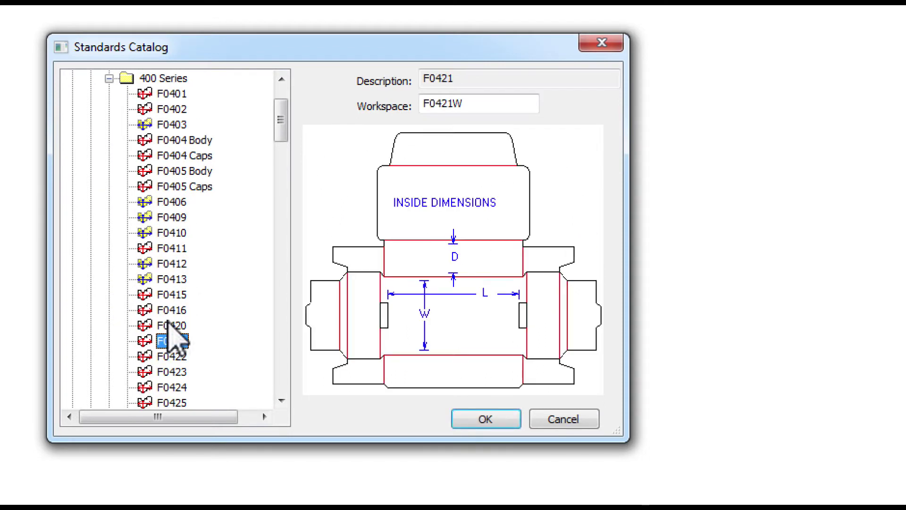
{"action": "key", "text": "Down"}
{"action": "key", "text": "Down"}
{"action": "key", "text": "Down"}
{"action": "key", "text": "Down"}
{"action": "key", "text": "Down"}
{"action": "key", "text": "Down"}
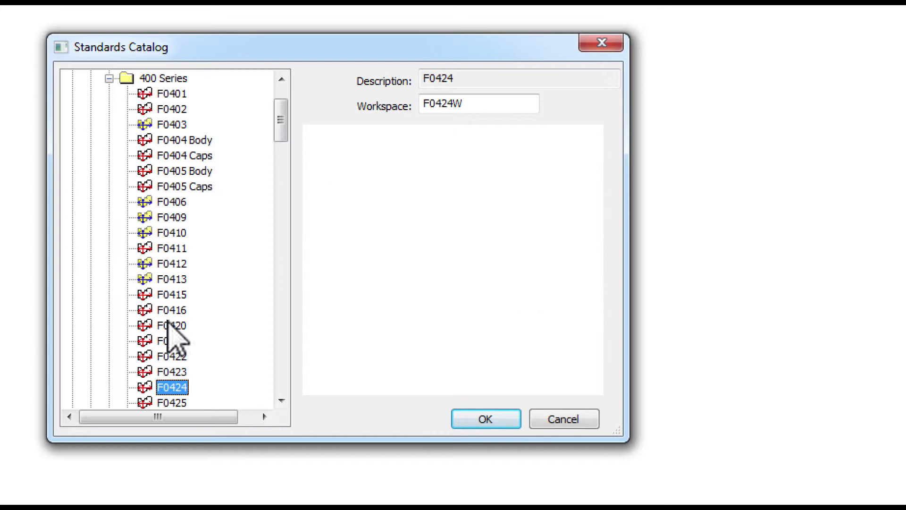
{"action": "key", "text": "Down"}
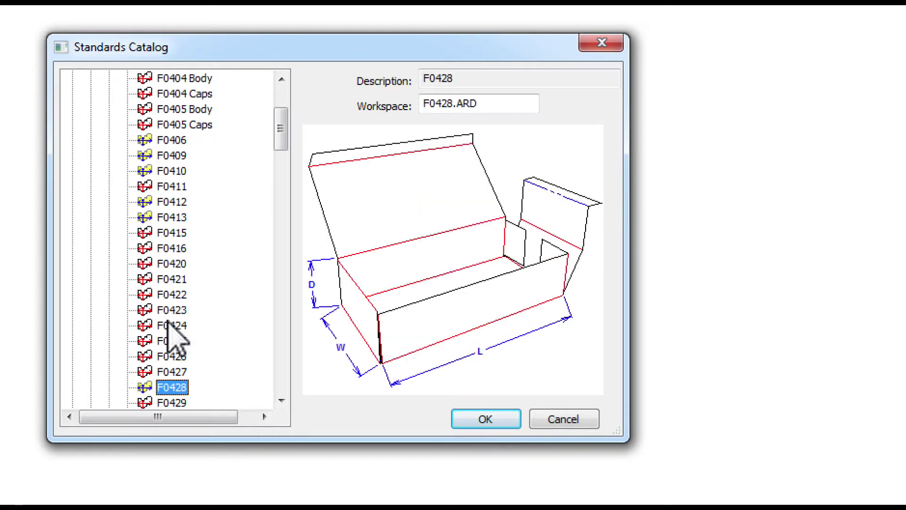
{"action": "key", "text": "Down"}
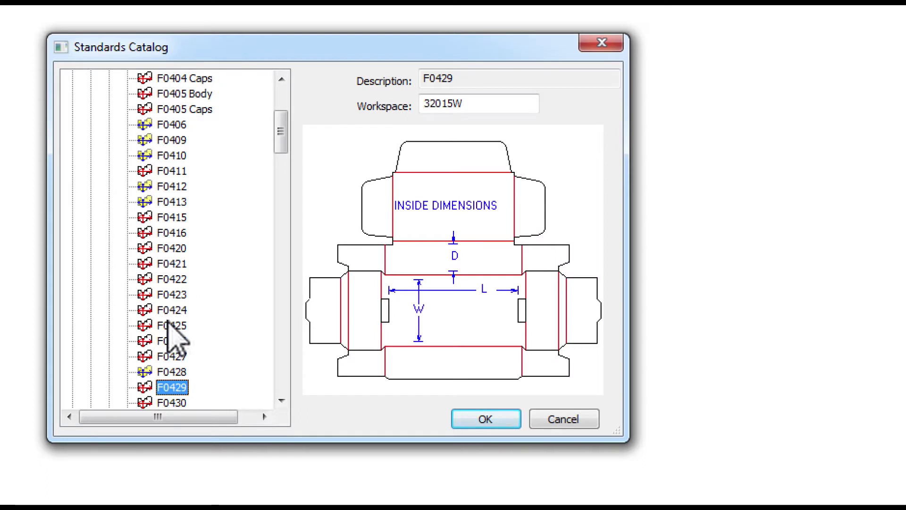
{"action": "key", "text": "Up"}
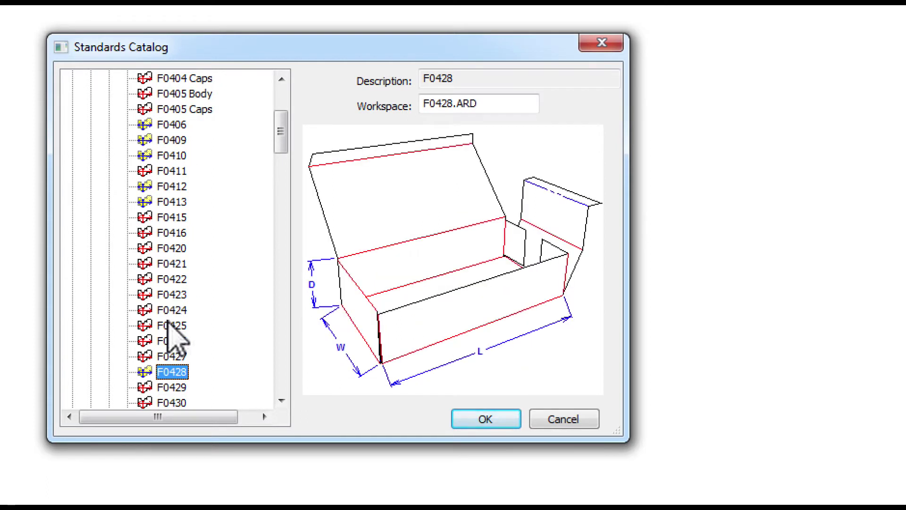
{"action": "key", "text": "Up"}
{"action": "key", "text": "Up"}
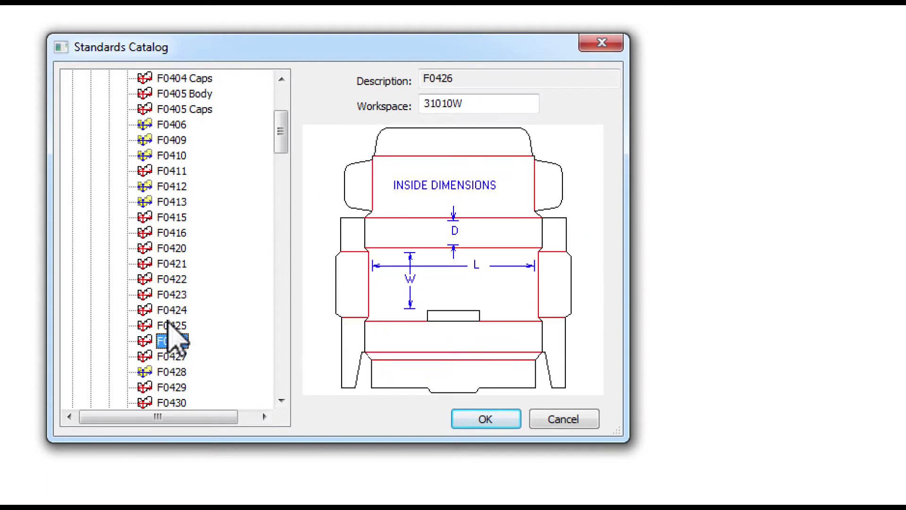
{"action": "key", "text": "Down"}
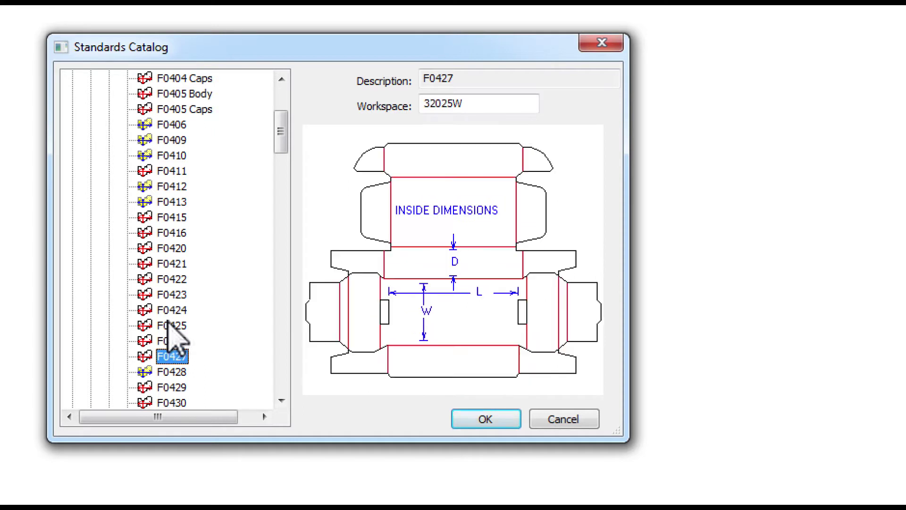
Step: Start F0427 with the Corrugated Inch parameter set and I-125E E Kraft board
{"action": "left_click", "coordinate": [504, 418]}
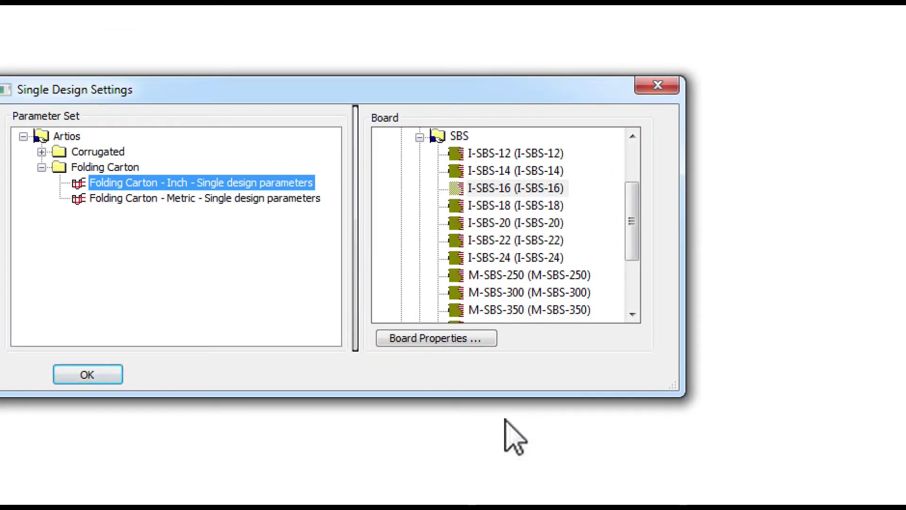
{"action": "left_click", "coordinate": [42, 152]}
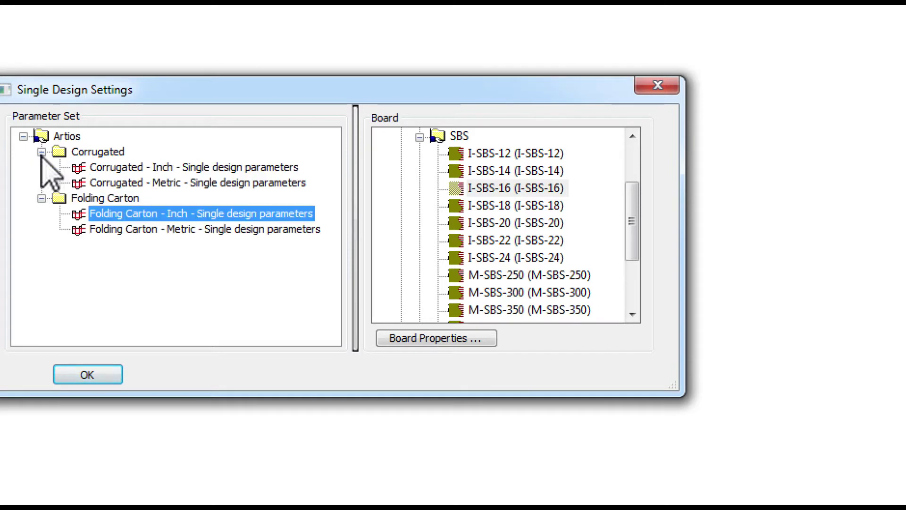
{"action": "left_click", "coordinate": [130, 168]}
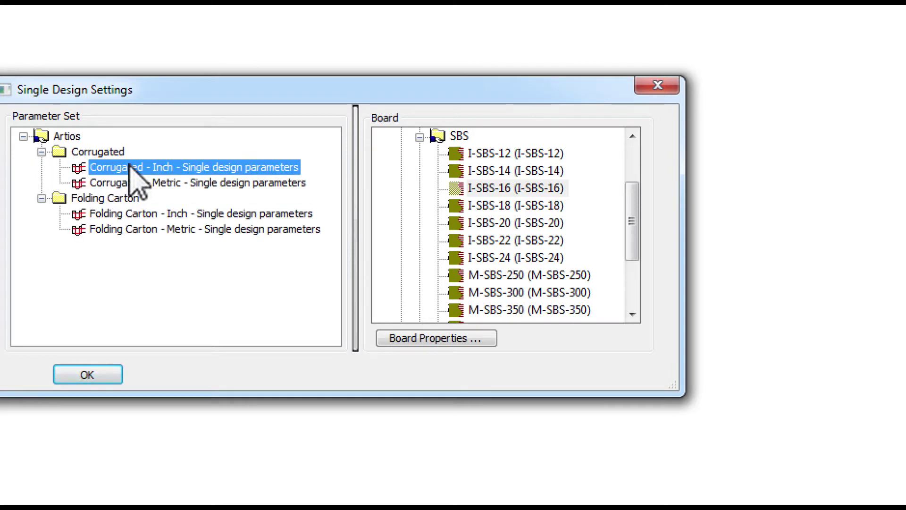
{"action": "left_click", "coordinate": [419, 138]}
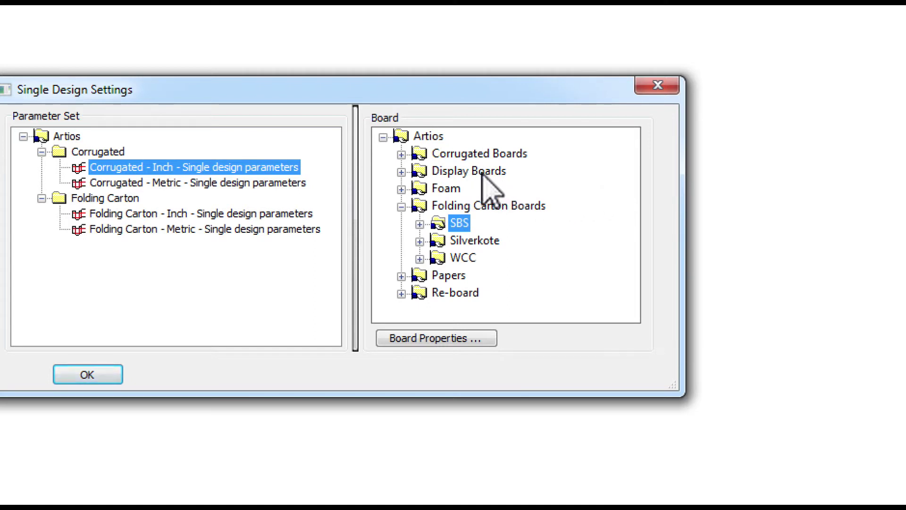
{"action": "left_click", "coordinate": [480, 156]}
{"action": "double_click", "coordinate": [481, 156]}
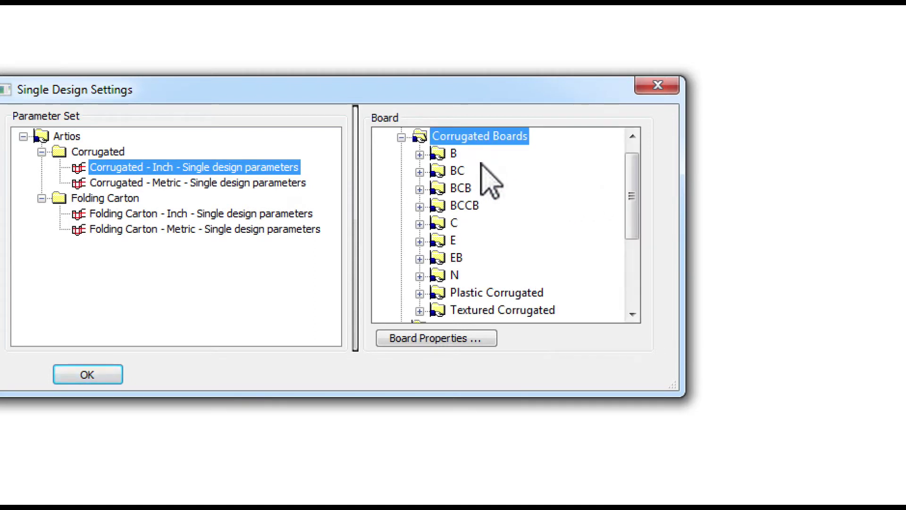
{"action": "double_click", "coordinate": [441, 242]}
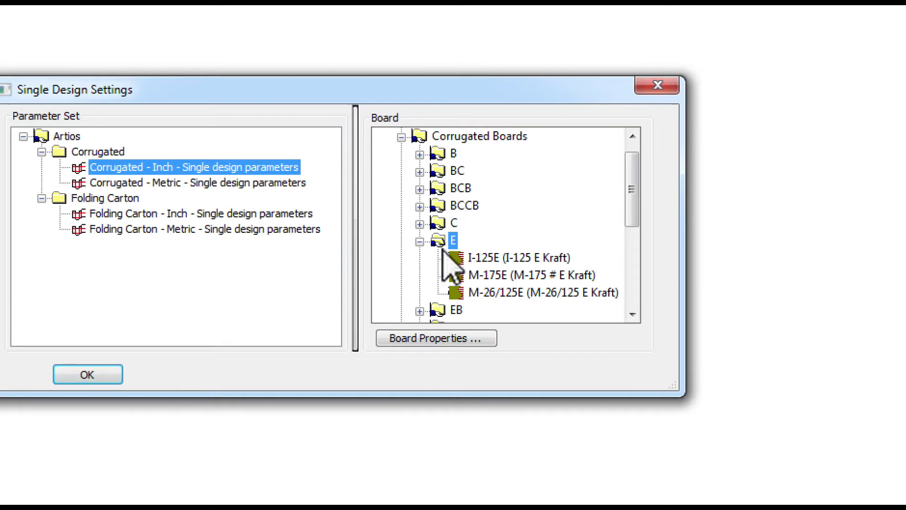
{"action": "left_click", "coordinate": [455, 257]}
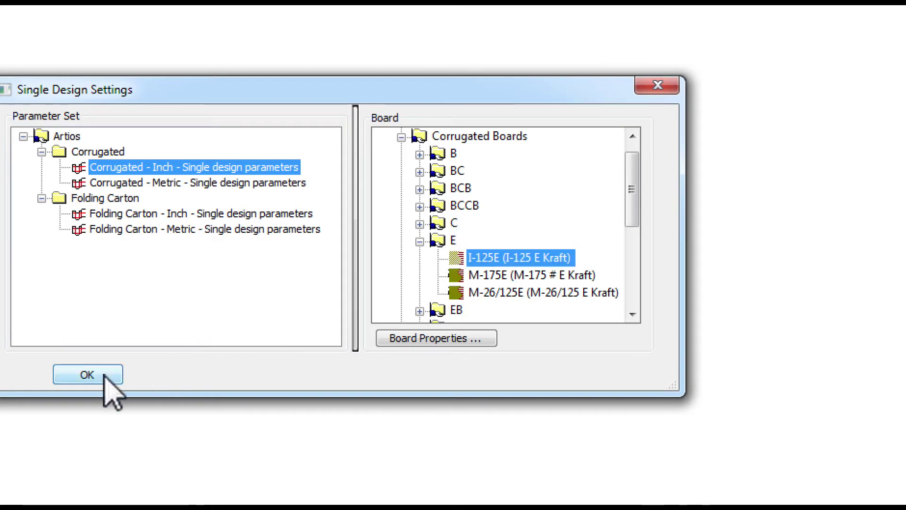
{"action": "left_click", "coordinate": [105, 376]}
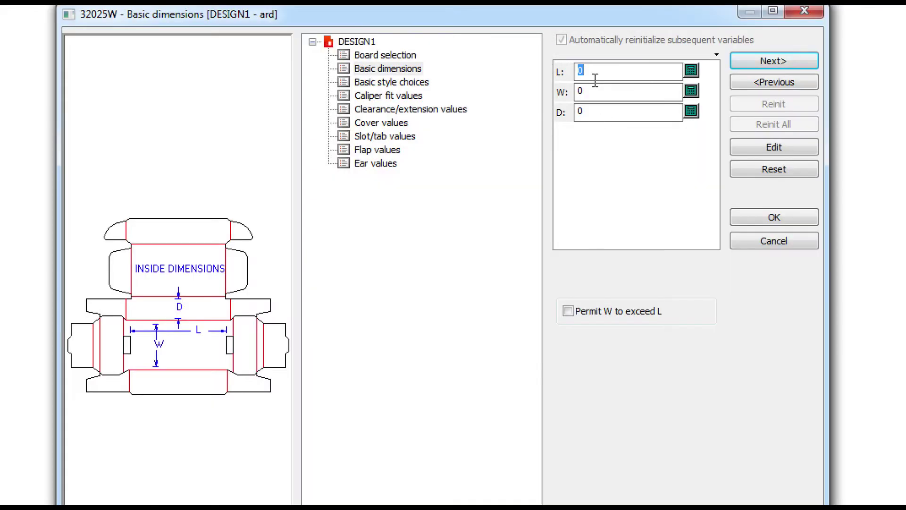
Step: Enter L 20, W 15 and D 6.75 in the Basic dimensions dialog
{"action": "type", "text": "20"}
{"action": "key", "text": "Tab"}
{"action": "type", "text": "15"}
{"action": "key", "text": "Tab"}
{"action": "type", "text": "6.75"}
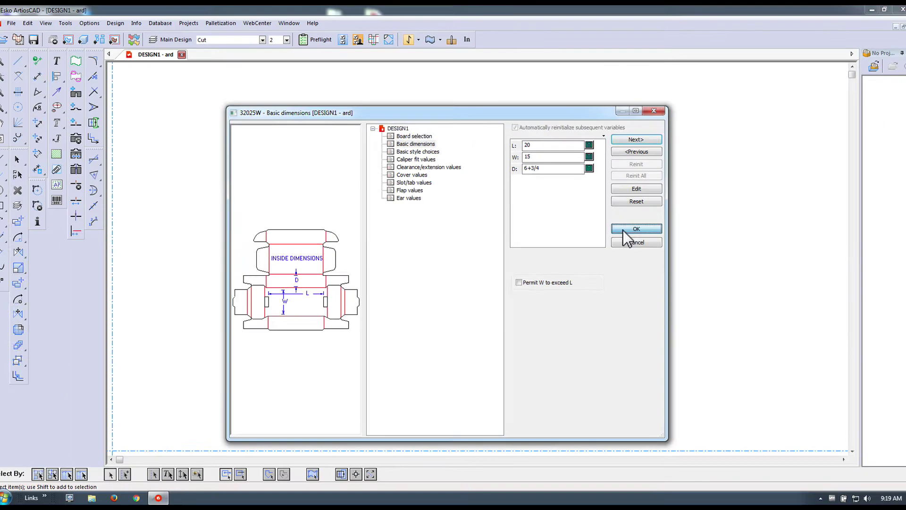
Step: Generate the box blank and check its blank size of 48+1/4 by 50+9/16
{"action": "left_click", "coordinate": [746, 218]}
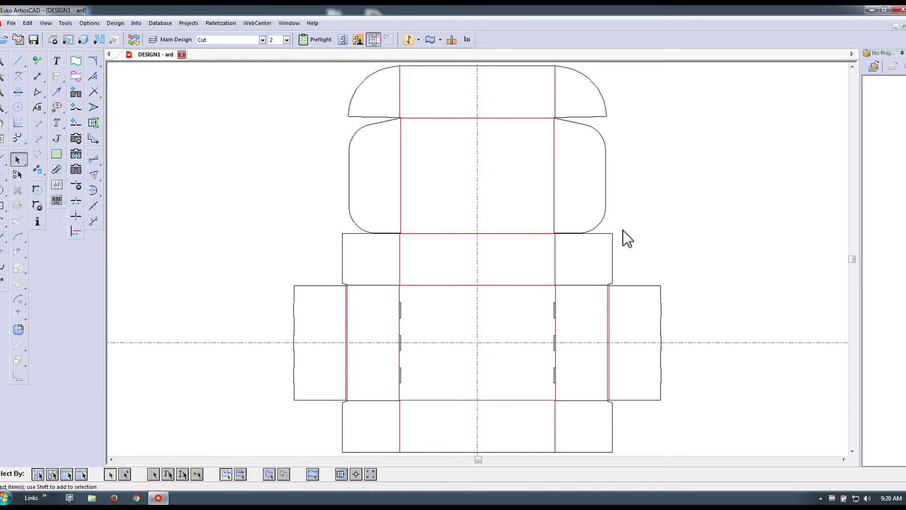
{"action": "right_click", "coordinate": [272, 79]}
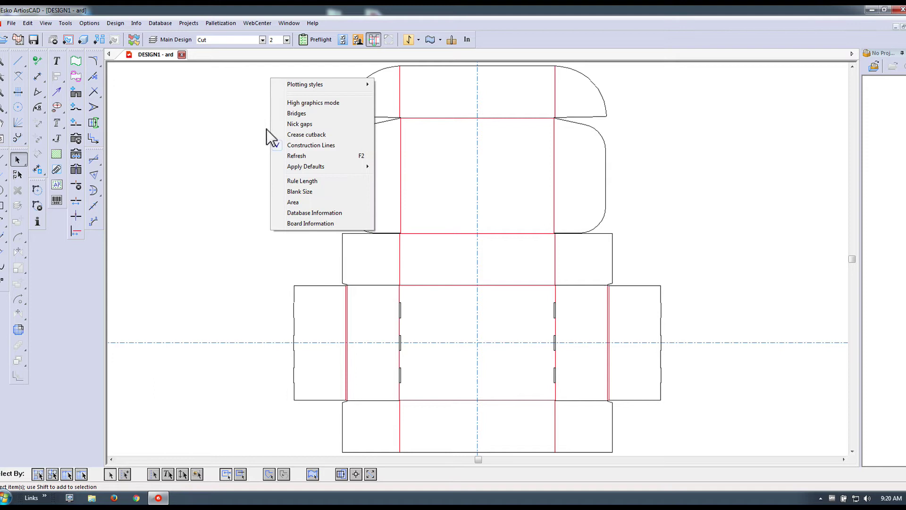
{"action": "left_click", "coordinate": [306, 196]}
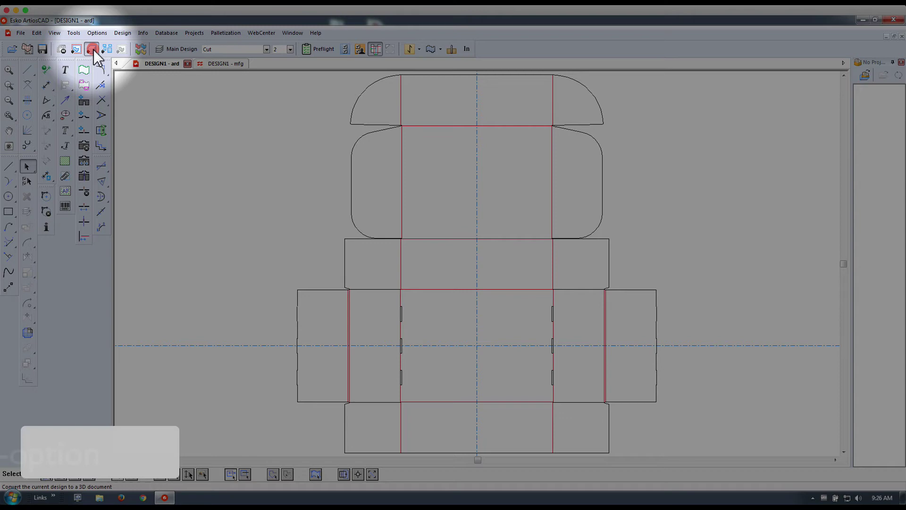
Step: Convert the flat design to a 3D document and rotate the view of the folded box
{"action": "left_click", "coordinate": [93, 49]}
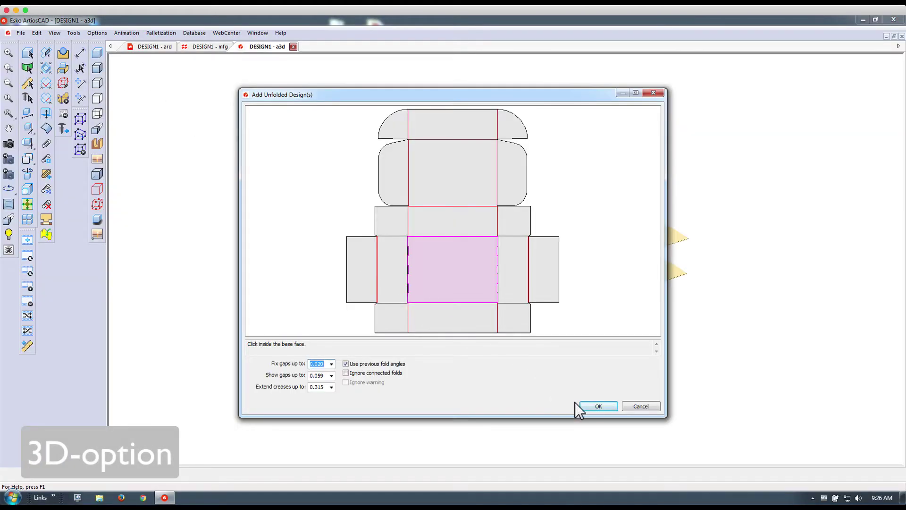
{"action": "left_click", "coordinate": [583, 406]}
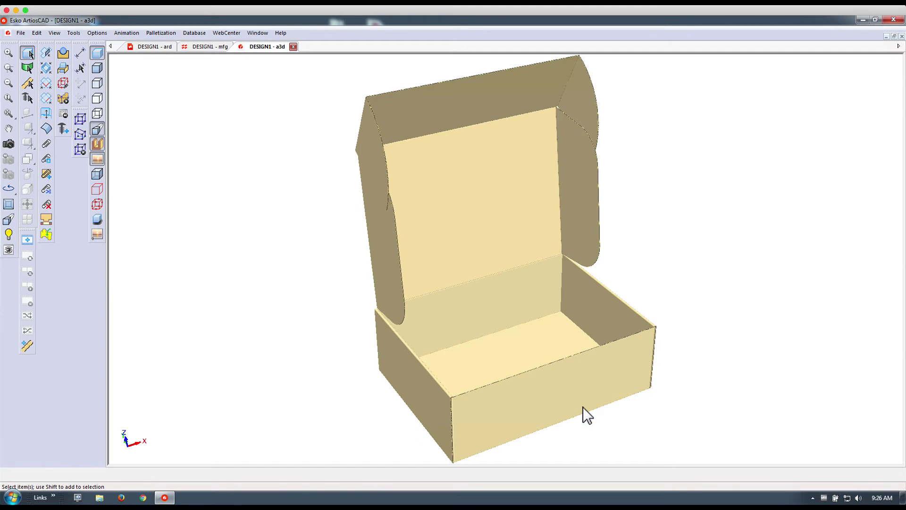
{"action": "left_click", "coordinate": [8, 143]}
{"action": "mouse_move", "coordinate": [309, 333]}
{"action": "left_mouse_down"}
{"action": "mouse_move", "coordinate": [576, 379]}
{"action": "mouse_move", "coordinate": [341, 368]}
{"action": "mouse_move", "coordinate": [242, 332]}
{"action": "mouse_move", "coordinate": [360, 353]}
{"action": "mouse_move", "coordinate": [317, 348]}
{"action": "left_mouse_up"}
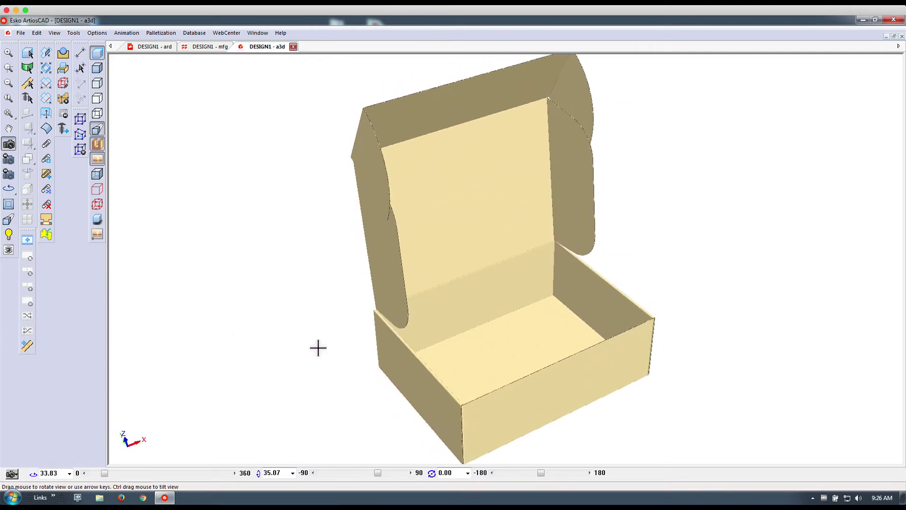
Step: Fold the lid crease and the front tuck flap to 90 degrees
{"action": "left_click", "coordinate": [47, 54]}
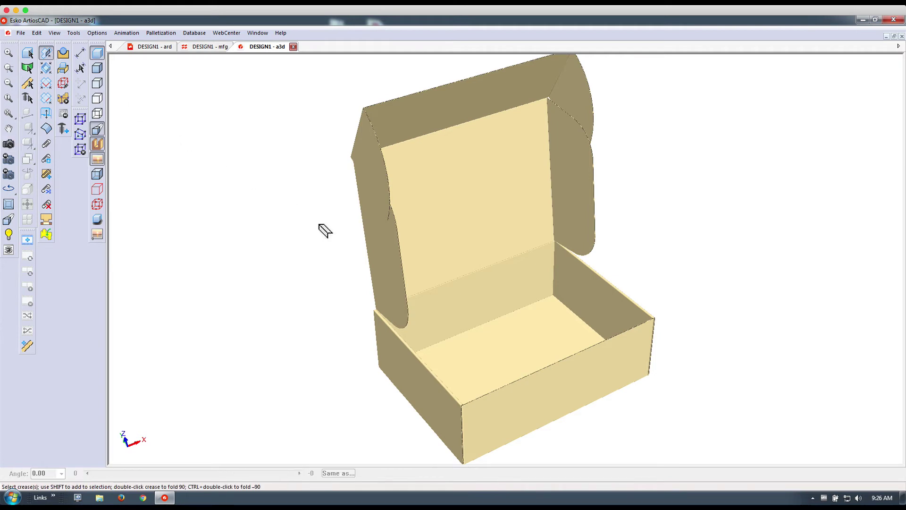
{"action": "left_click", "coordinate": [460, 286]}
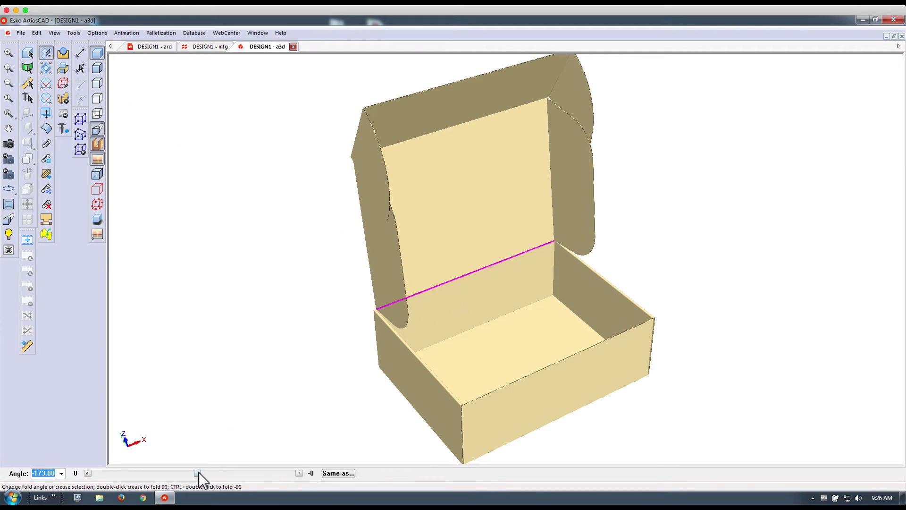
{"action": "left_click_drag", "start_coordinate": [199, 472], "coordinate": [159, 478]}
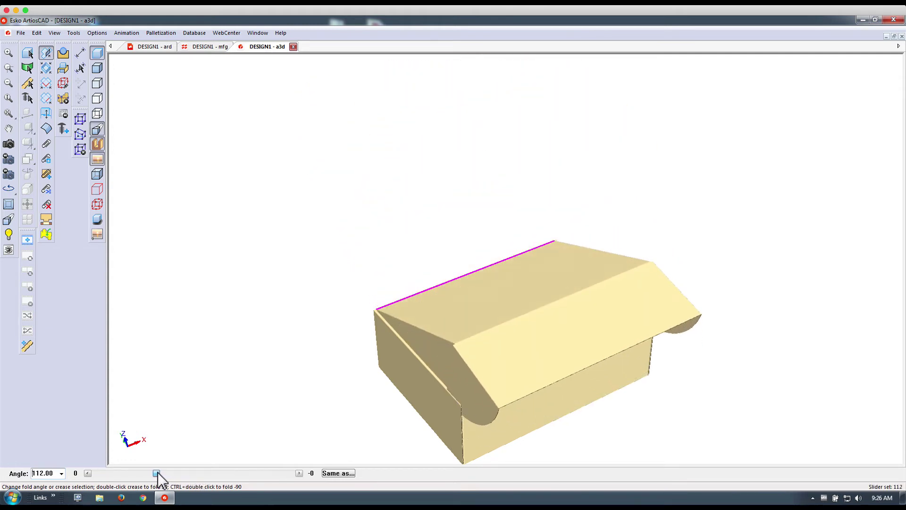
{"action": "left_click", "coordinate": [61, 473]}
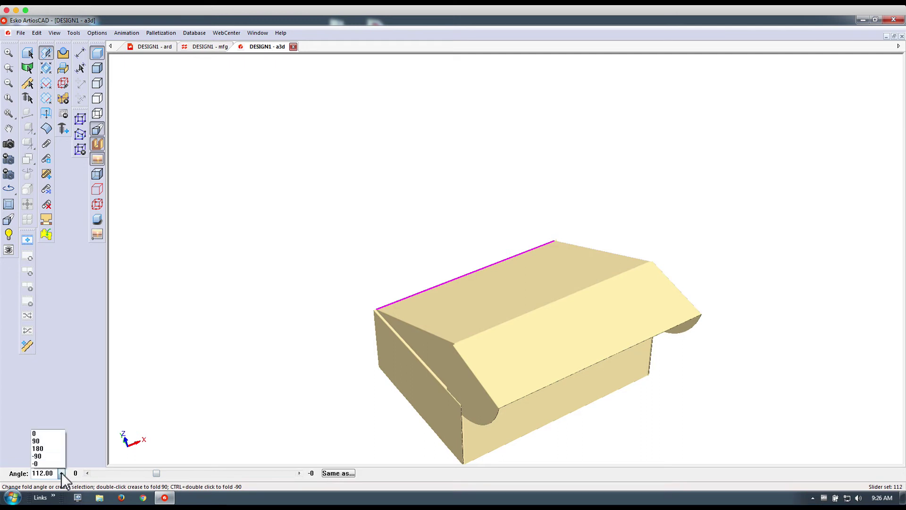
{"action": "left_click", "coordinate": [58, 441]}
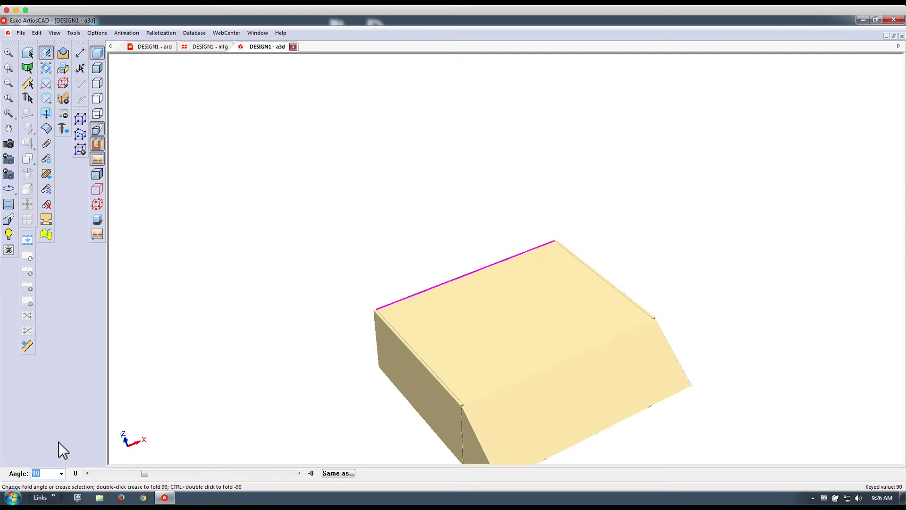
{"action": "double_click", "coordinate": [486, 395]}
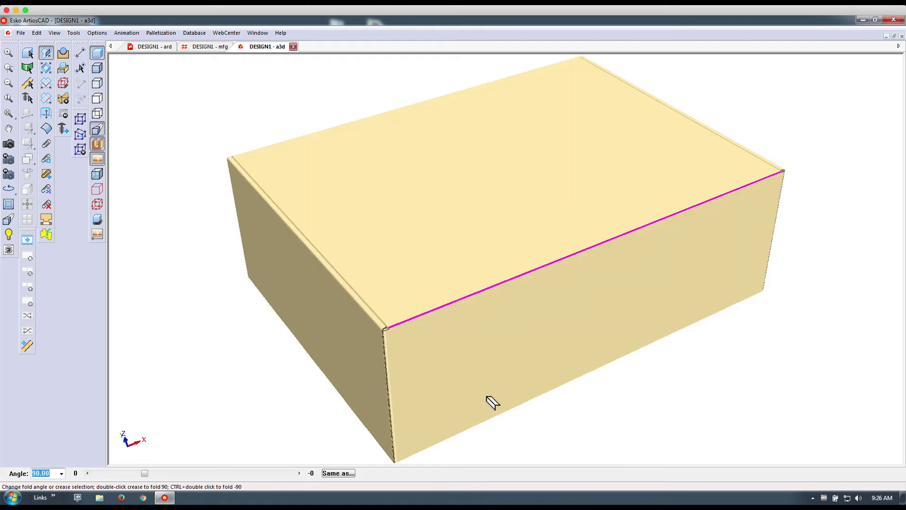
Step: Rotate the closed box and try outline, hidden-line and wire-frame modes before returning to solid shading
{"action": "left_click", "coordinate": [8, 143]}
{"action": "left_click_drag", "start_coordinate": [234, 210], "coordinate": [256, 186]}
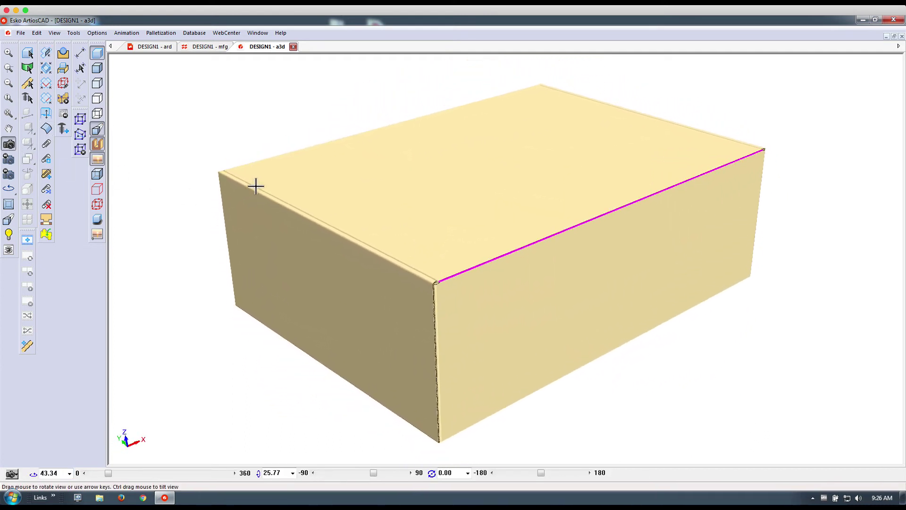
{"action": "left_click", "coordinate": [97, 69]}
{"action": "left_click", "coordinate": [98, 85]}
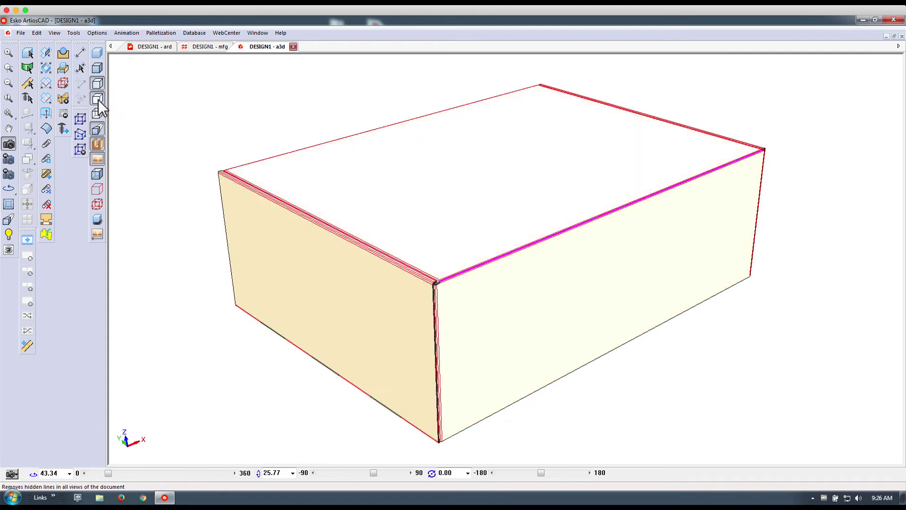
{"action": "left_click", "coordinate": [98, 100]}
{"action": "left_click", "coordinate": [98, 114]}
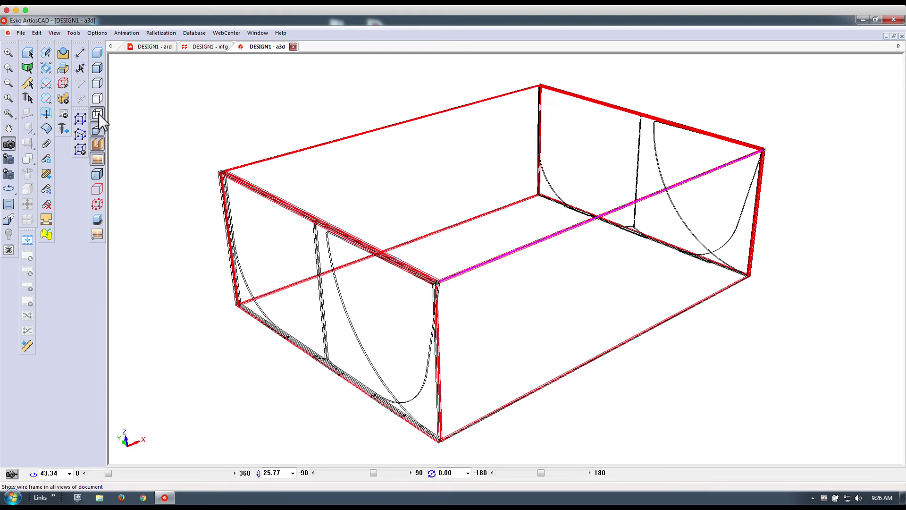
{"action": "left_click", "coordinate": [97, 55]}
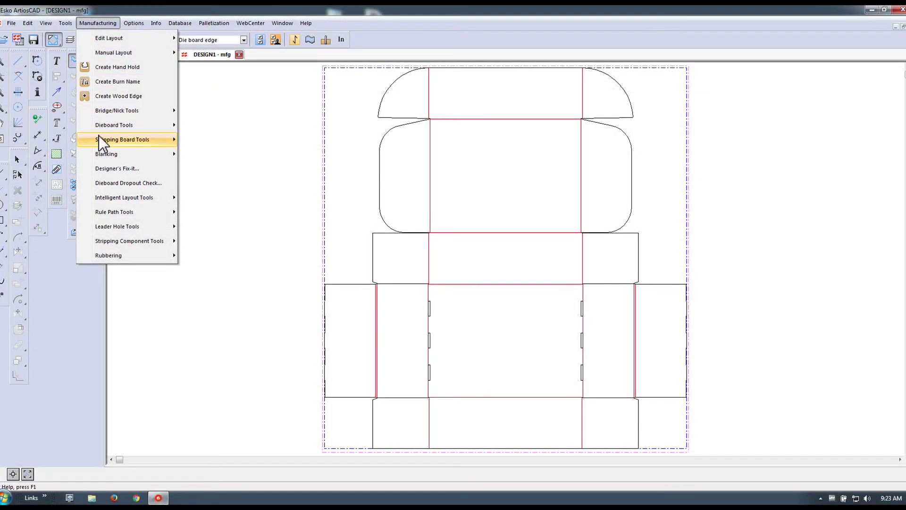
Step: Enter an ordered quantity of 12000 for DESIGN1 in Quantities and Costs and rebuild
{"action": "mouse_move", "coordinate": [99, 137]}
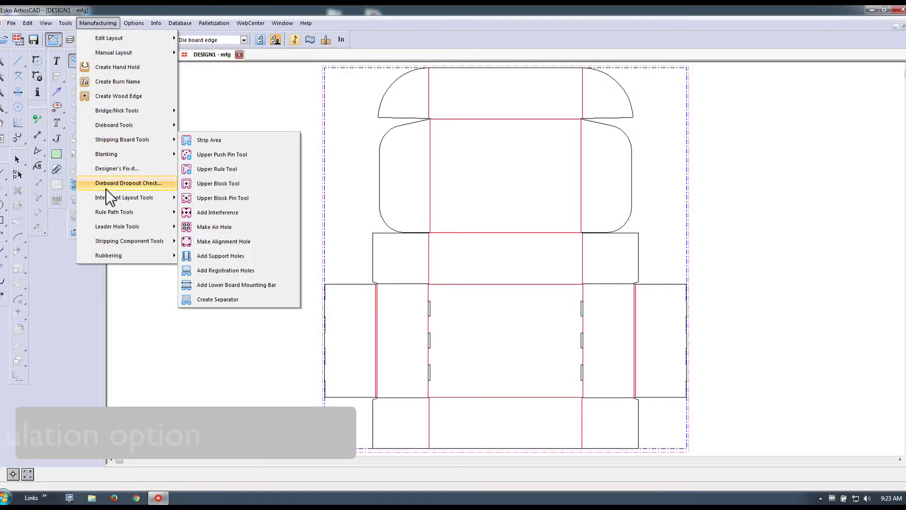
{"action": "mouse_move", "coordinate": [107, 197]}
{"action": "left_click", "coordinate": [196, 195]}
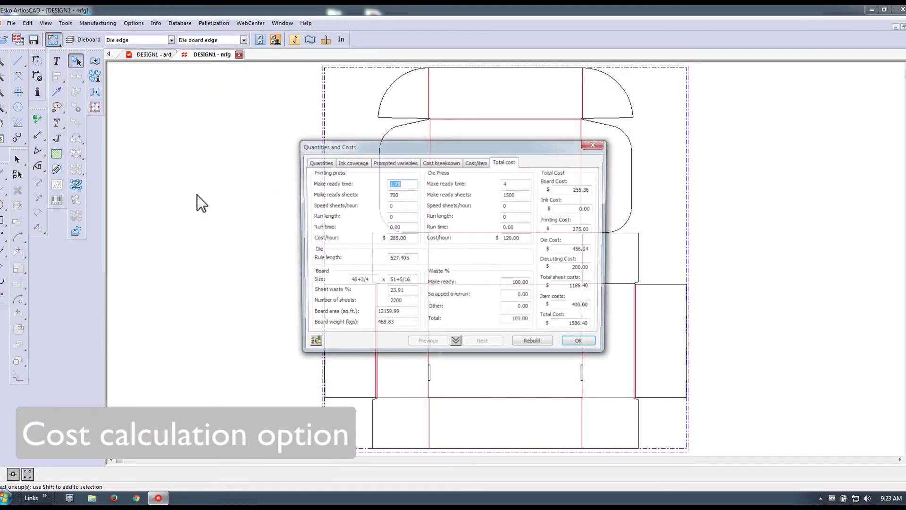
{"action": "left_click", "coordinate": [325, 163]}
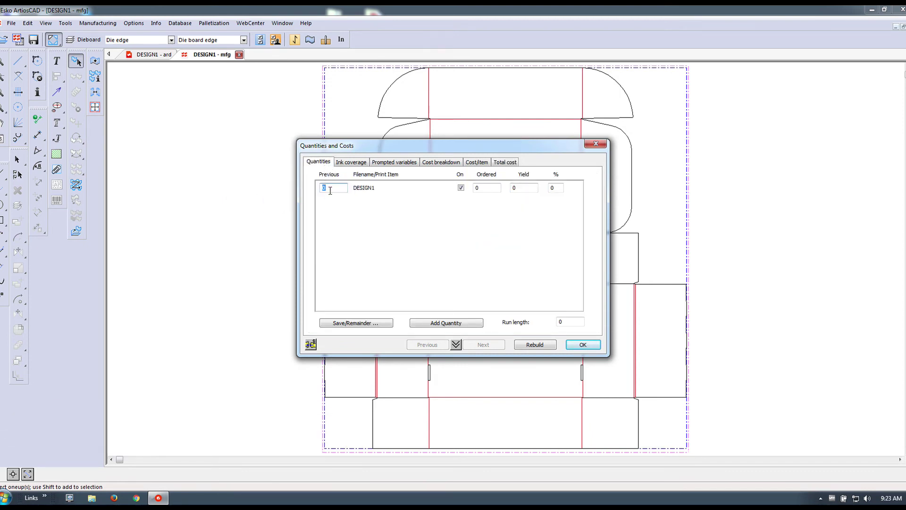
{"action": "double_click", "coordinate": [482, 187]}
{"action": "type", "text": "12000"}
{"action": "left_click", "coordinate": [513, 188]}
{"action": "left_click", "coordinate": [549, 344]}
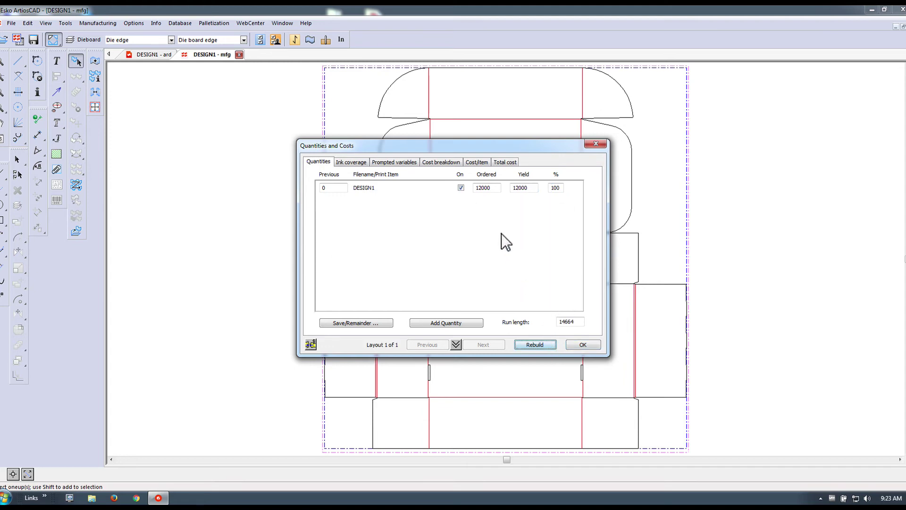
Step: Add four inks on the Ink coverage page of the estimate
{"action": "left_click", "coordinate": [348, 162]}
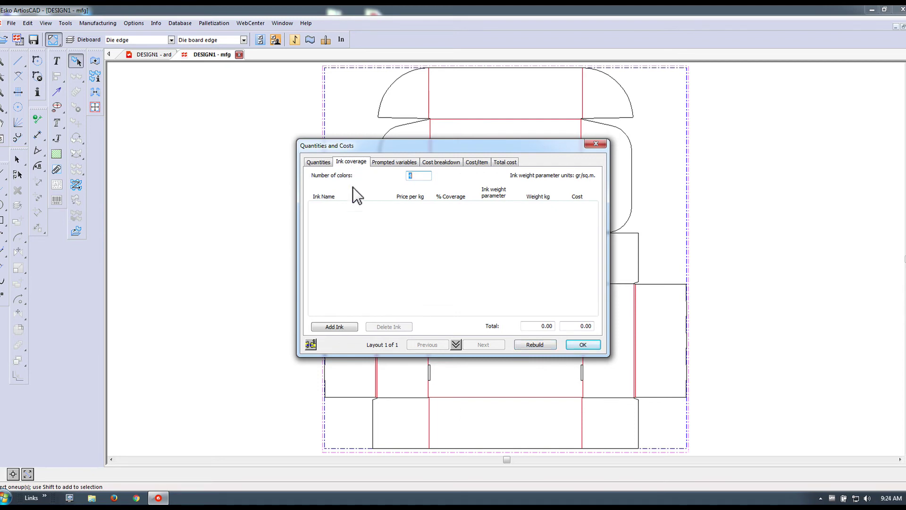
{"action": "left_click", "coordinate": [338, 326]}
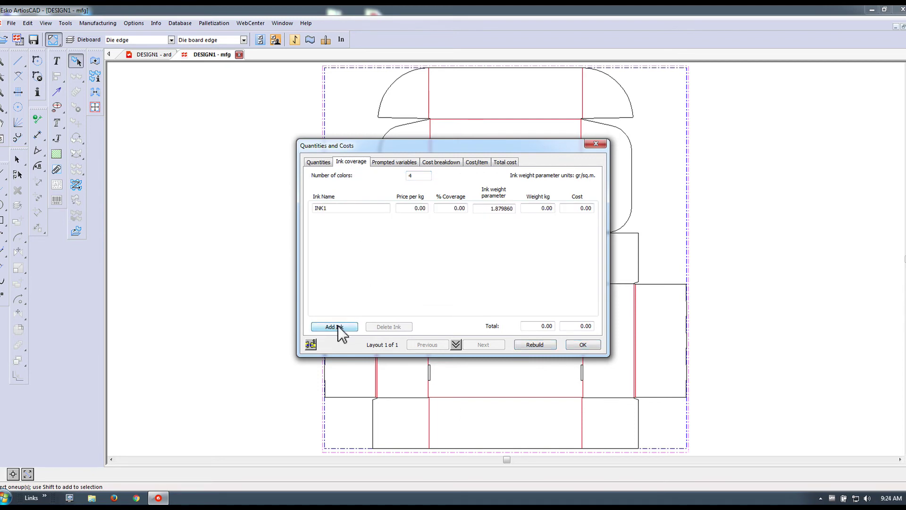
{"action": "left_click", "coordinate": [338, 325]}
{"action": "left_click", "coordinate": [338, 326]}
{"action": "left_click", "coordinate": [337, 325]}
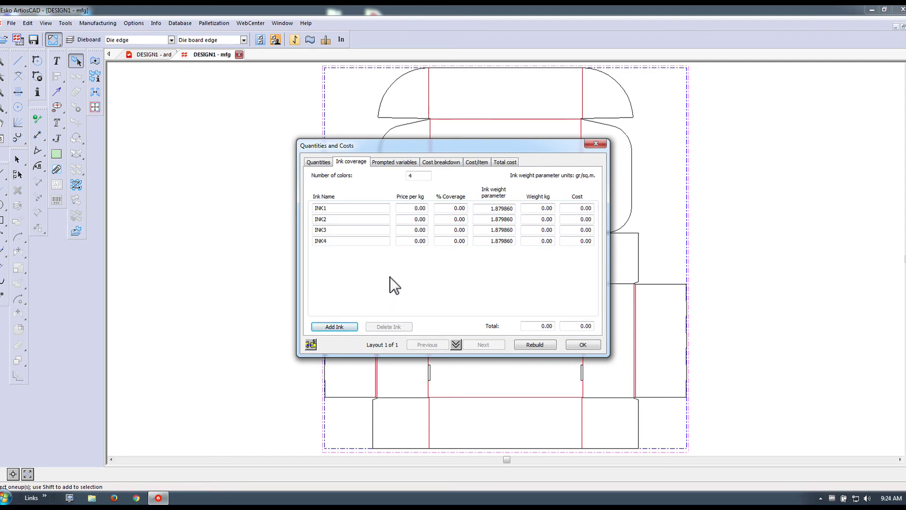
Step: Set INK1 to 10%, INK3 to 25% and INK4 to 30% coverage, then rebuild
{"action": "left_click", "coordinate": [449, 209]}
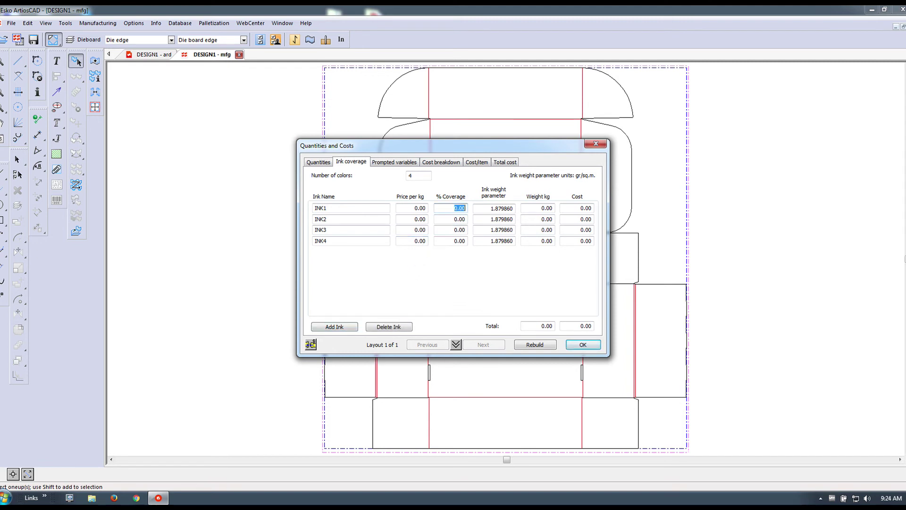
{"action": "type", "text": "10"}
{"action": "key", "text": "Tab"}
{"action": "key", "text": "Tab"}
{"action": "key", "text": "Tab"}
{"action": "key", "text": "Tab"}
{"action": "key", "text": "Tab"}
{"action": "key", "text": "Tab"}
{"action": "key", "text": "Tab"}
{"action": "key", "text": "Tab"}
{"action": "key", "text": "Tab"}
{"action": "key", "text": "Tab"}
{"action": "key", "text": "Tab"}
{"action": "double_click", "coordinate": [461, 229]}
{"action": "type", "text": "25"}
{"action": "double_click", "coordinate": [460, 240]}
{"action": "type", "text": "30"}
{"action": "left_click", "coordinate": [528, 241]}
{"action": "left_click", "coordinate": [540, 341]}
Step: Review prompted variables, cost breakdown and cost per item, ending on the $9431.09 total cost
{"action": "left_click", "coordinate": [403, 163]}
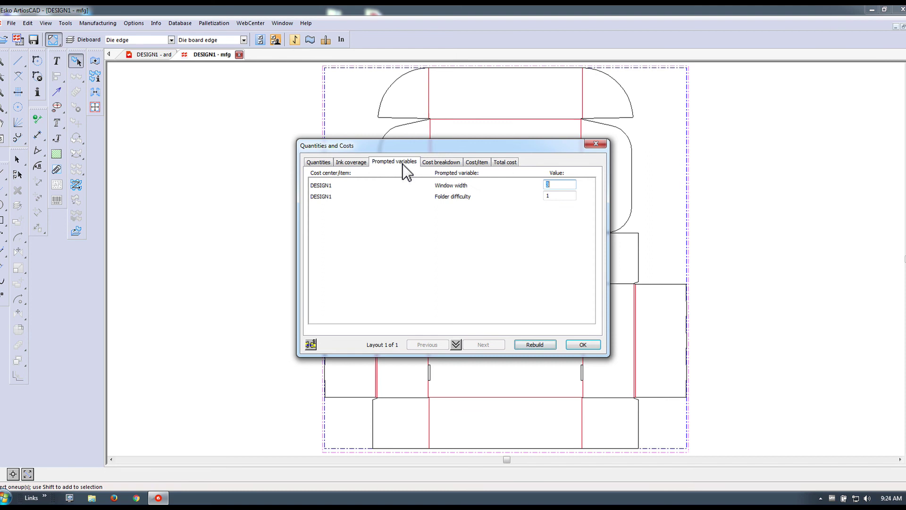
{"action": "left_click", "coordinate": [436, 163]}
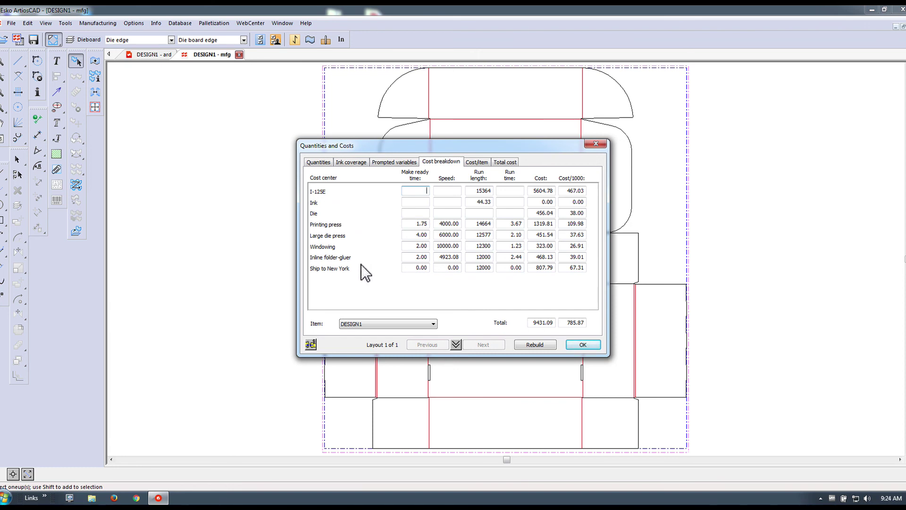
{"action": "left_click", "coordinate": [477, 163]}
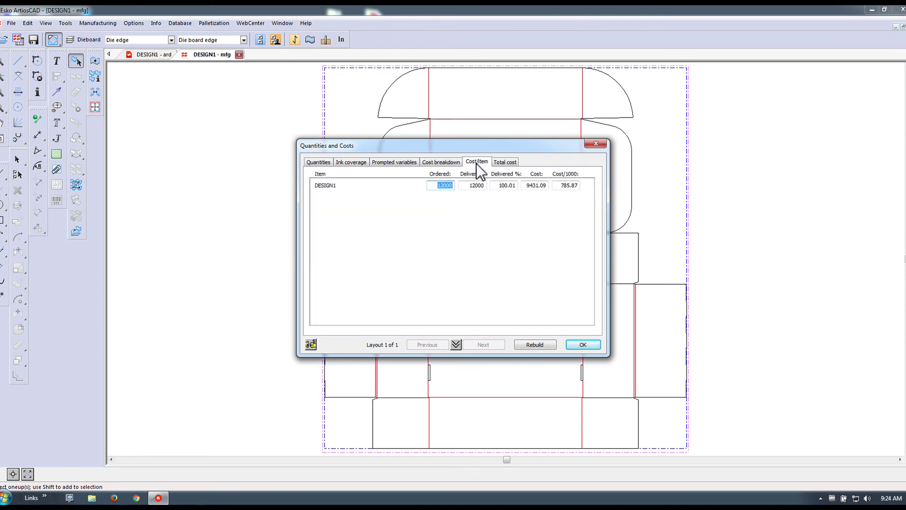
{"action": "left_click", "coordinate": [511, 162]}
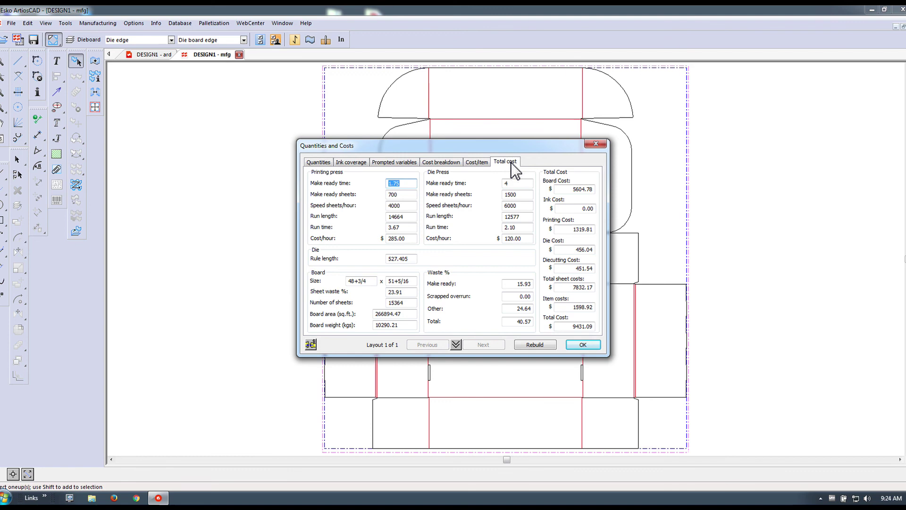